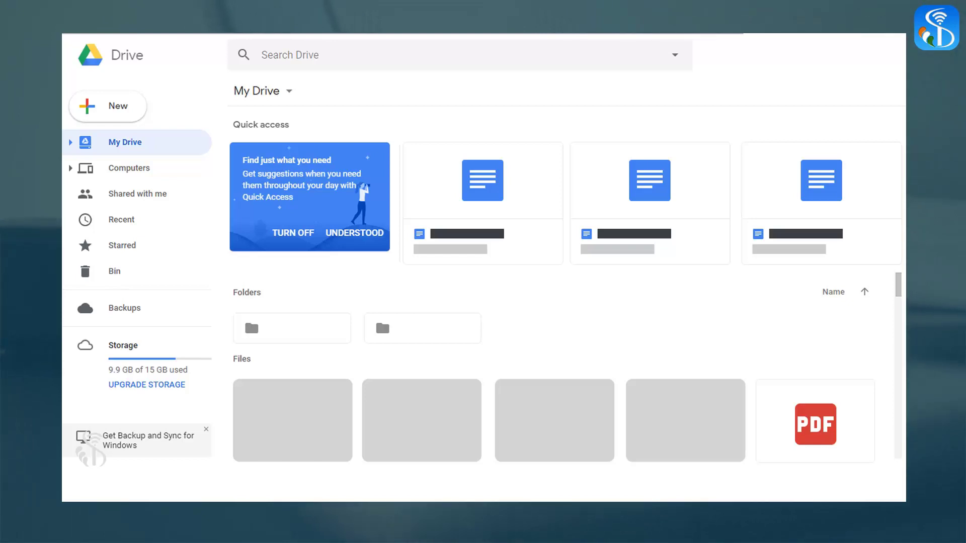
- Create a new folder named 'Kishan' in My Drive
{"action": "left_click", "coordinate": [115, 112]}
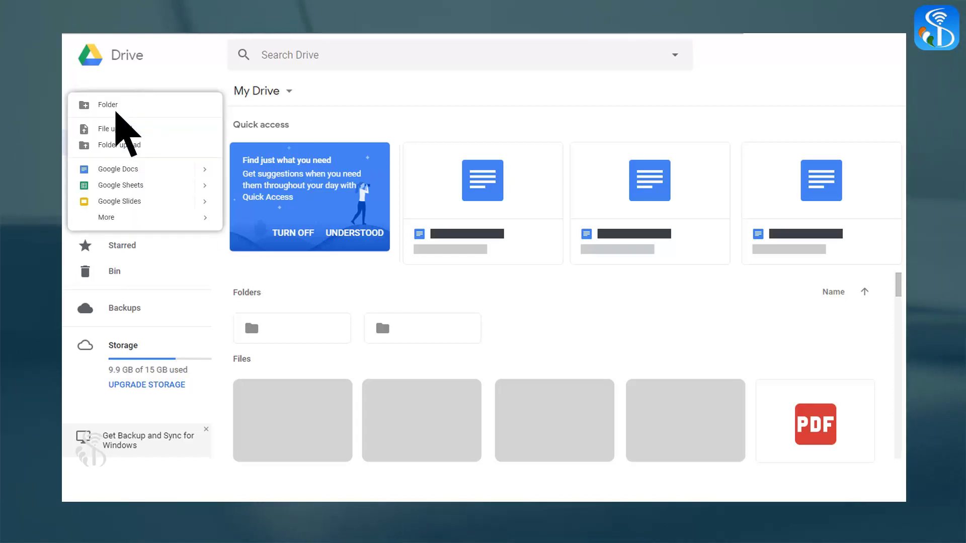
{"action": "left_click", "coordinate": [113, 106]}
{"action": "type", "text": "Kishan"}
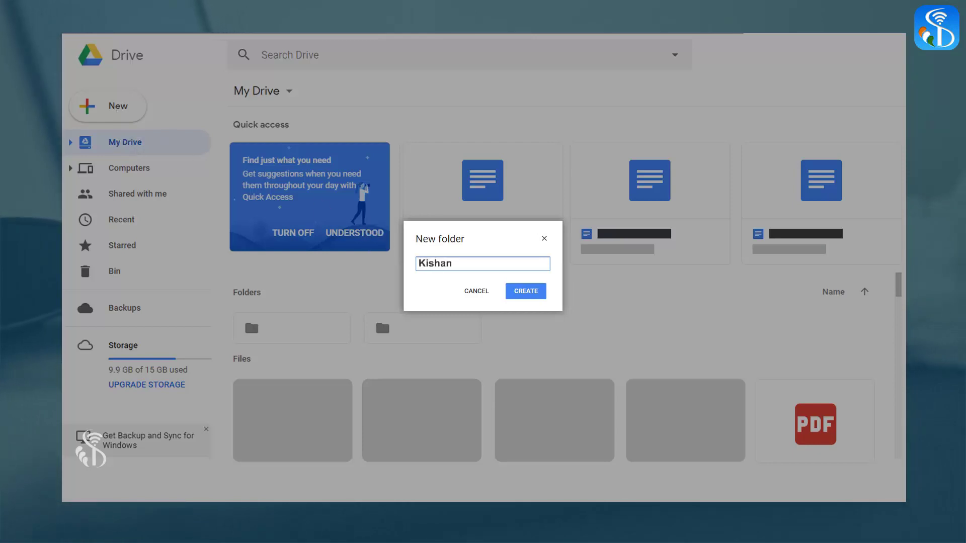
{"action": "left_click", "coordinate": [525, 292]}
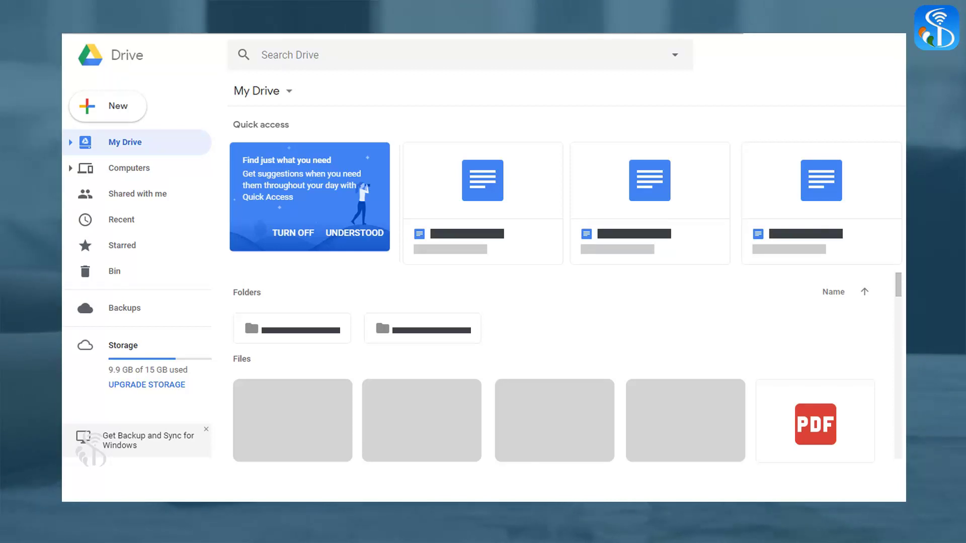
- Move the first folder in the Folders section into a chosen destination folder
{"action": "right_click", "coordinate": [291, 332]}
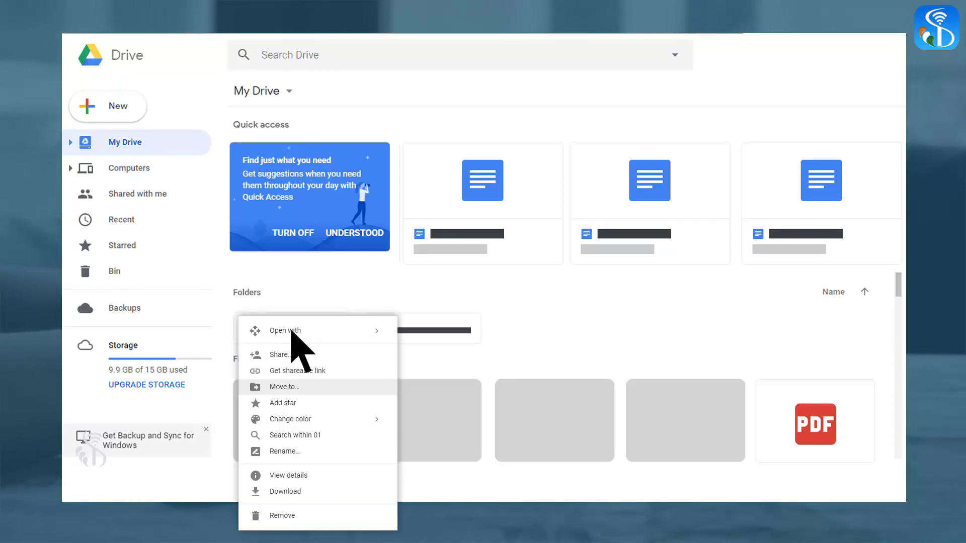
{"action": "left_click", "coordinate": [285, 389]}
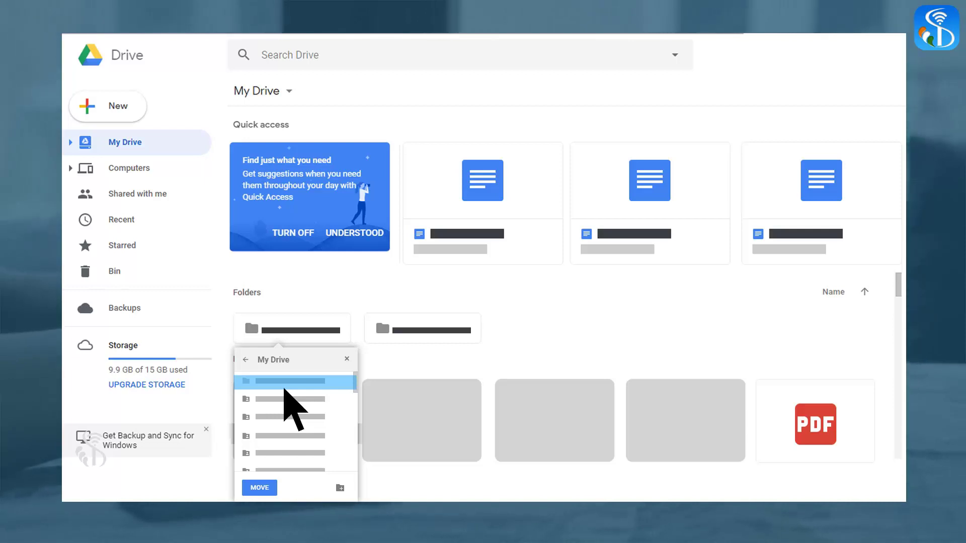
{"action": "left_click", "coordinate": [283, 434]}
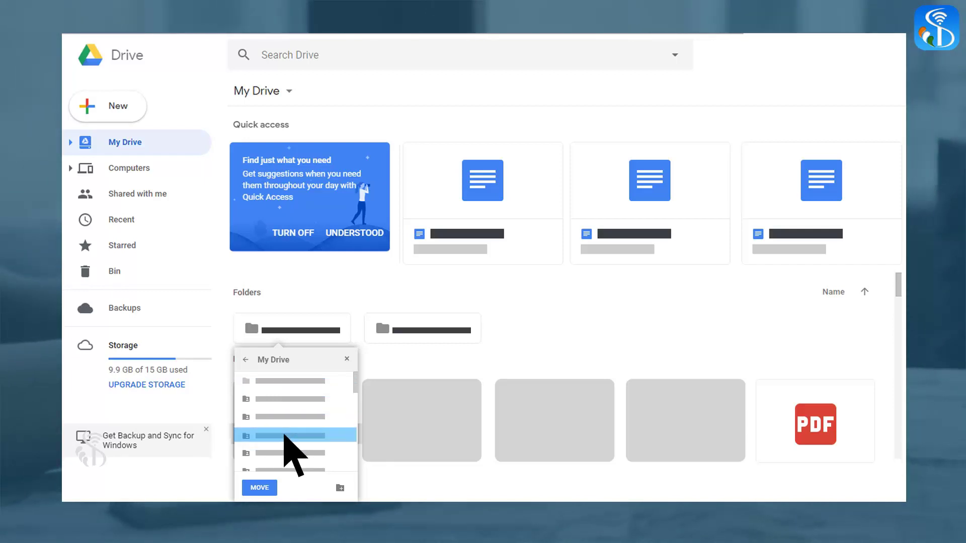
{"action": "left_click", "coordinate": [259, 488]}
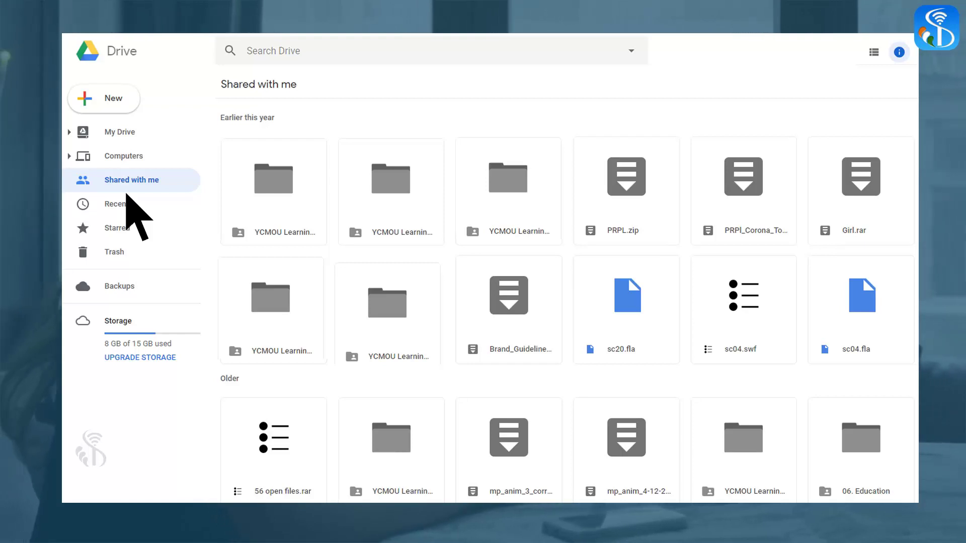
- Show the YCMOU Learning Resource Repository folder's activity in the details pane
{"action": "left_click", "coordinate": [899, 51]}
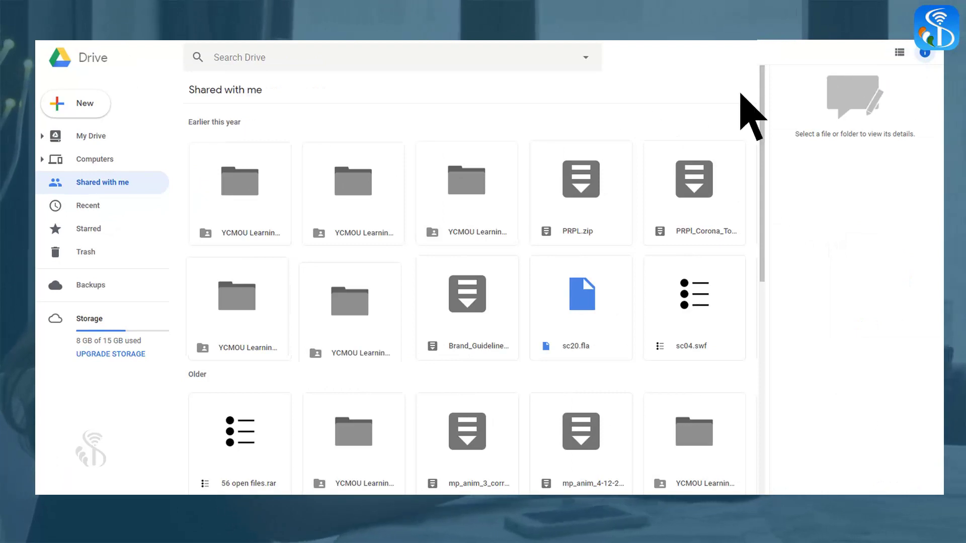
{"action": "left_click", "coordinate": [387, 191]}
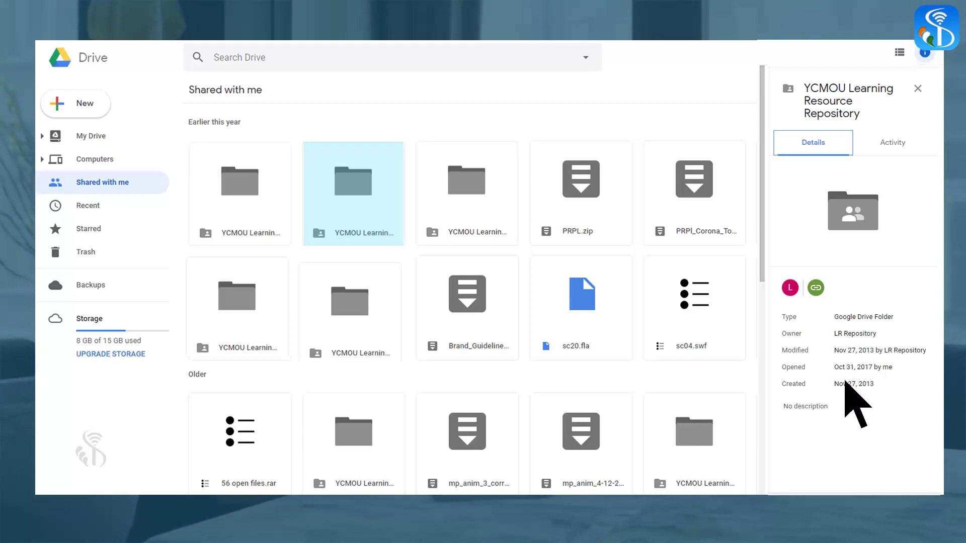
{"action": "left_click", "coordinate": [892, 142]}
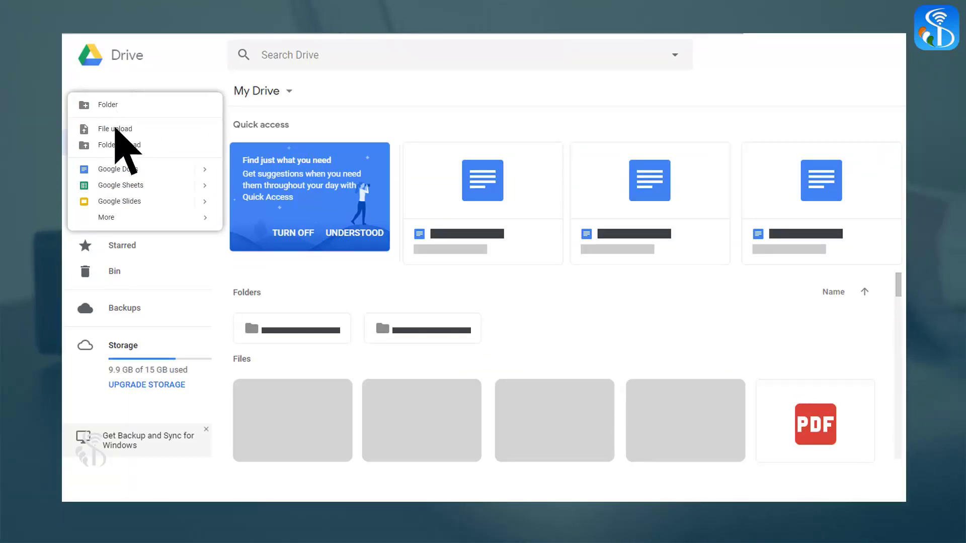
- Upload the local PSD folder into My Drive via Folder upload
{"action": "left_click", "coordinate": [117, 144]}
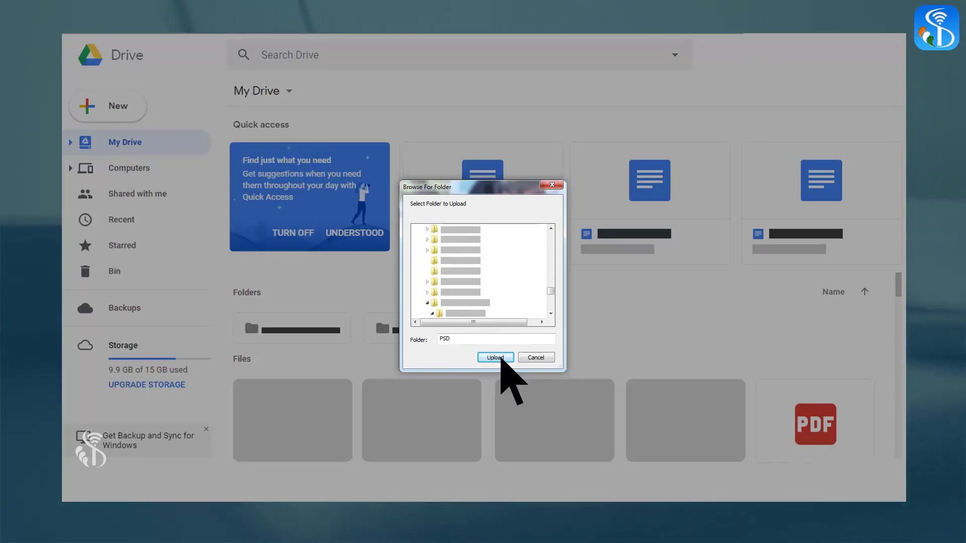
{"action": "left_click", "coordinate": [495, 358]}
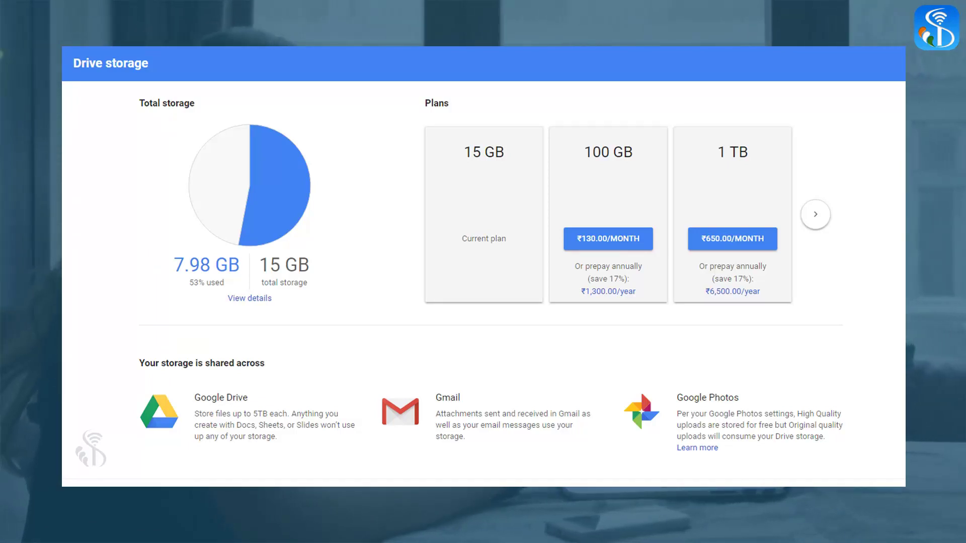
- Open the storage details showing Drive 6.2 GB, Gmail 1.64 GB, Photos 0.13 GB
{"action": "left_click", "coordinate": [250, 298]}
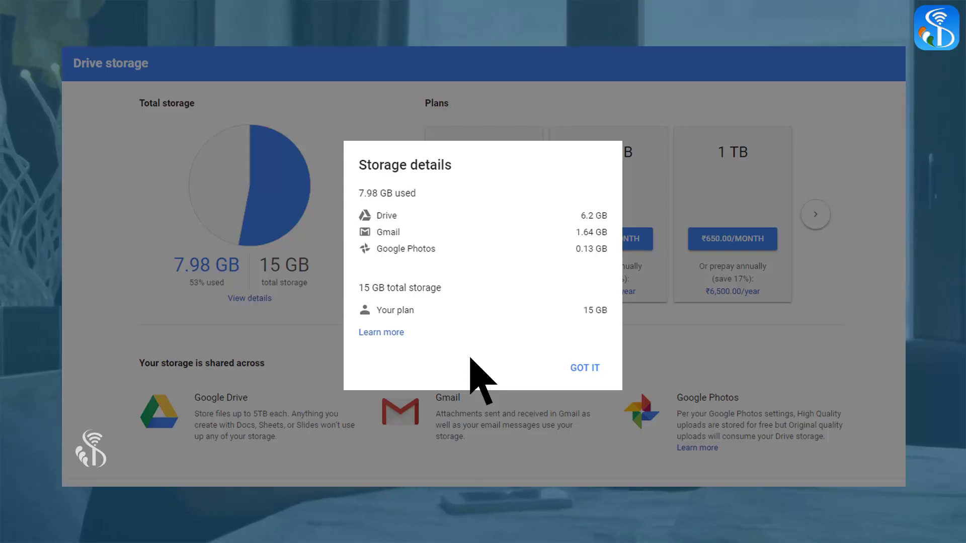
- Dismiss the Storage details dialog with GOT IT
{"action": "left_click", "coordinate": [585, 368]}
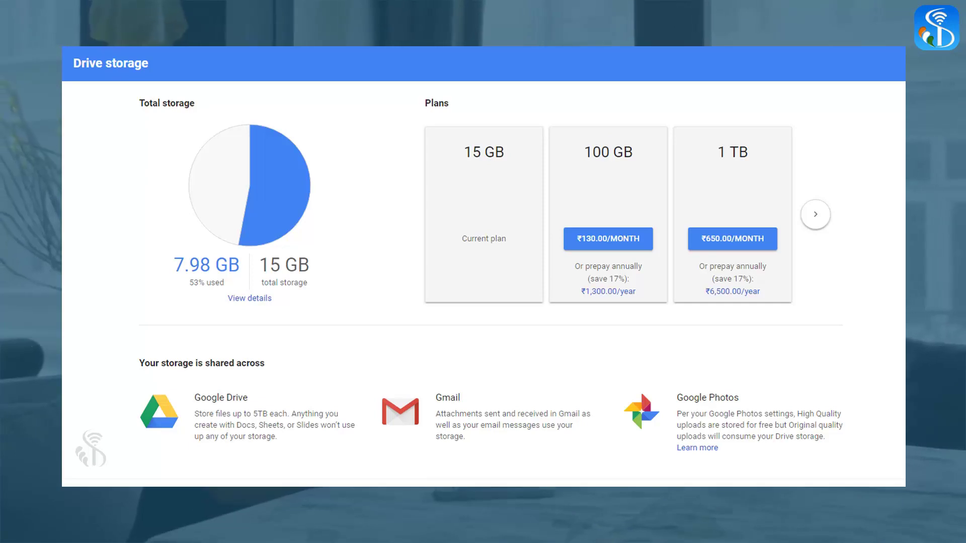
- Browse the storage plans forward to the 30 TB plan at ₹19,500.00/month
{"action": "left_click", "coordinate": [815, 216]}
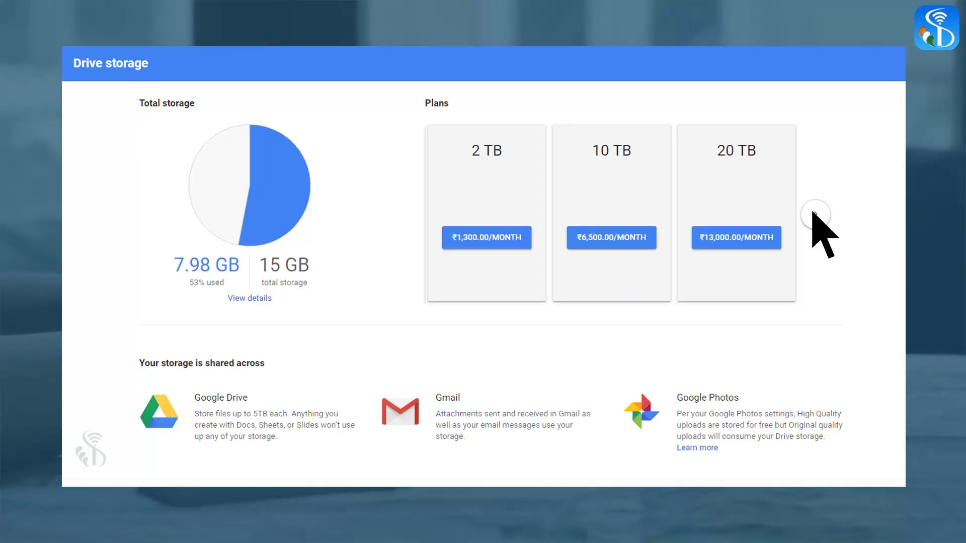
{"action": "left_click", "coordinate": [815, 217]}
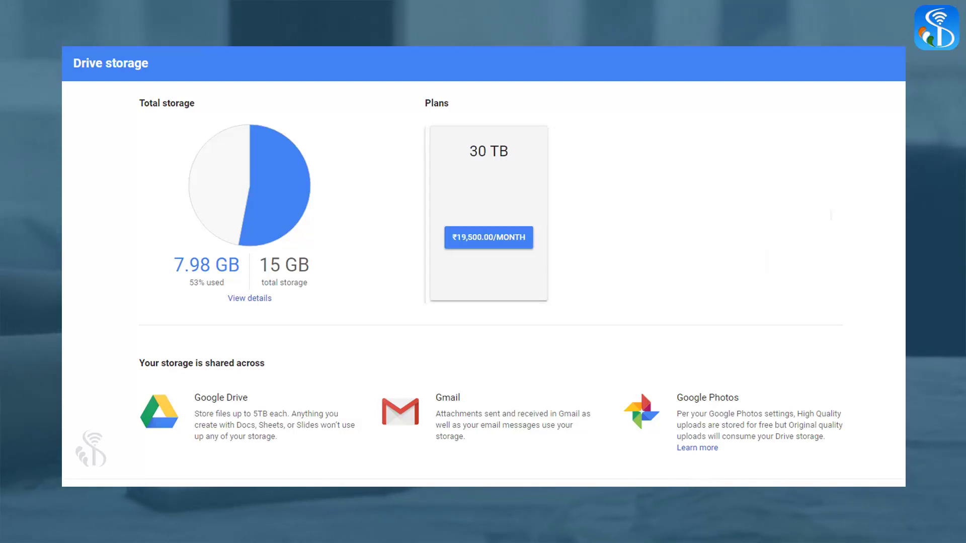